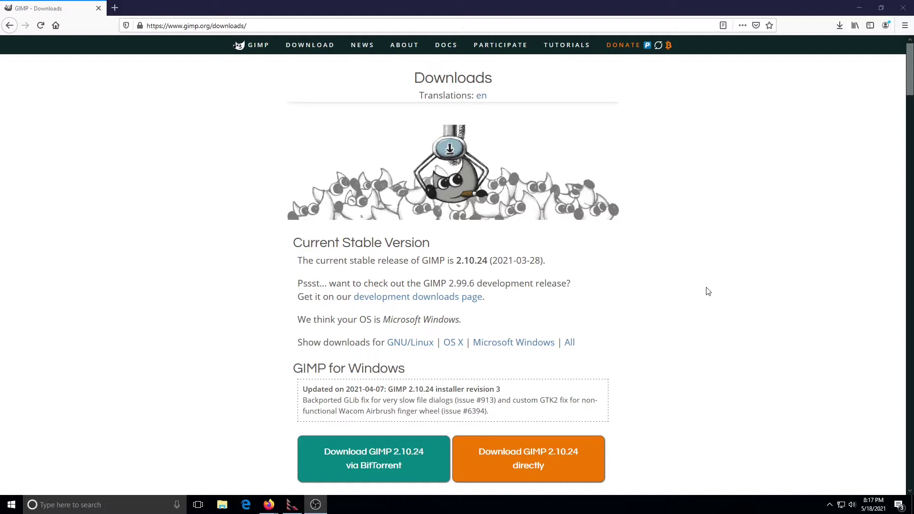
Scroll to the Hash Sum section and briefly select the SHA256 label for gimp-2.10.24-setup-3.exe
{"action": "scroll", "coordinate": [707, 291], "scroll_direction": "down", "scroll_amount": 9}
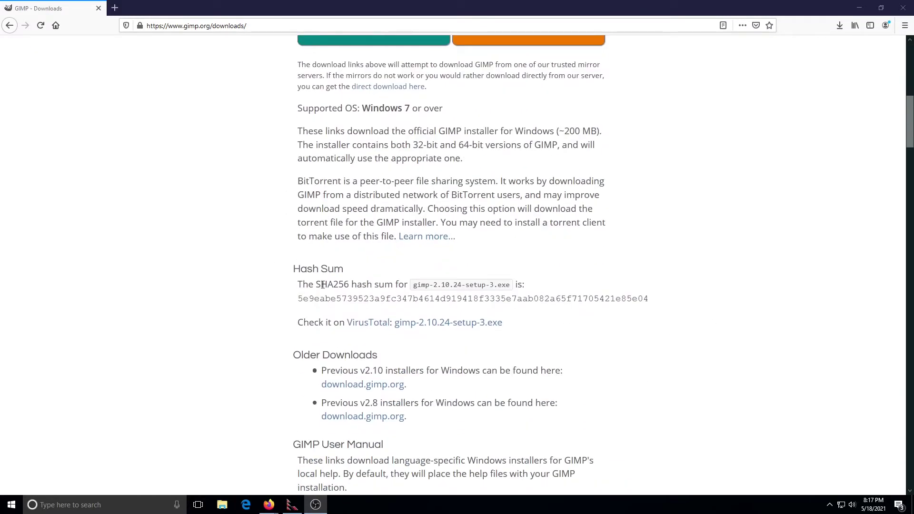
{"action": "left_click_drag", "start_coordinate": [314, 284], "coordinate": [351, 285]}
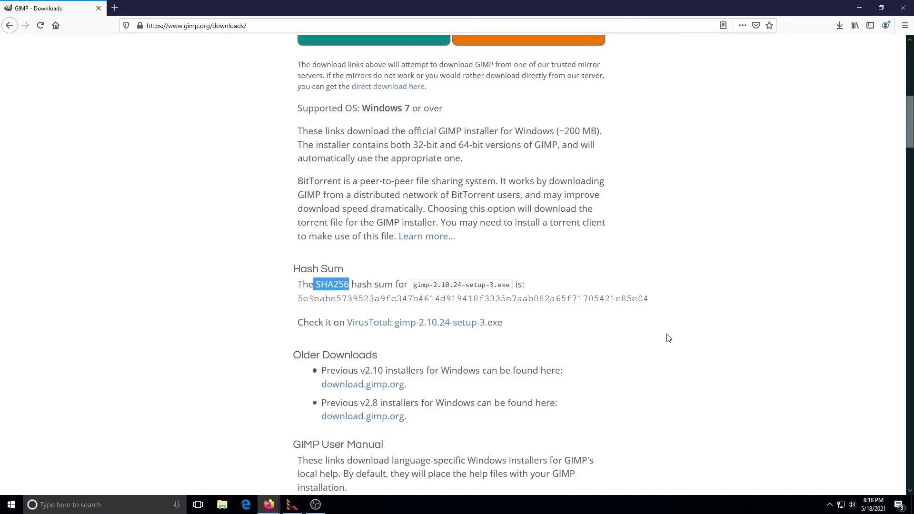
{"action": "left_click", "coordinate": [680, 343]}
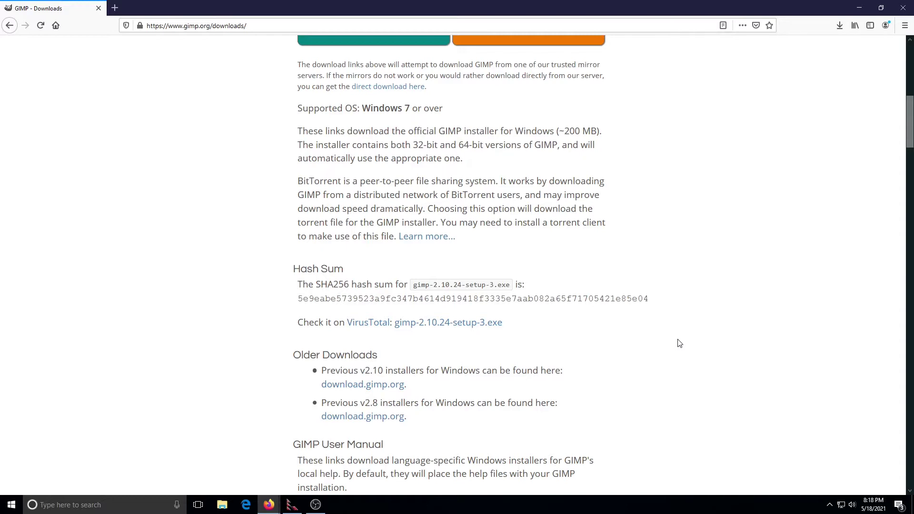
{"action": "left_click_drag", "start_coordinate": [656, 299], "coordinate": [353, 304]}
{"action": "left_click", "coordinate": [411, 323]}
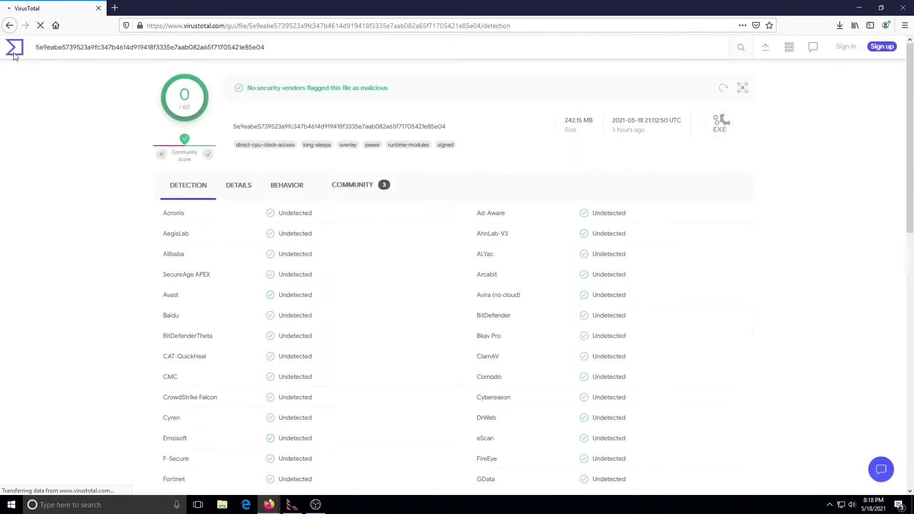
{"action": "left_click", "coordinate": [11, 26]}
{"action": "left_click", "coordinate": [670, 291]}
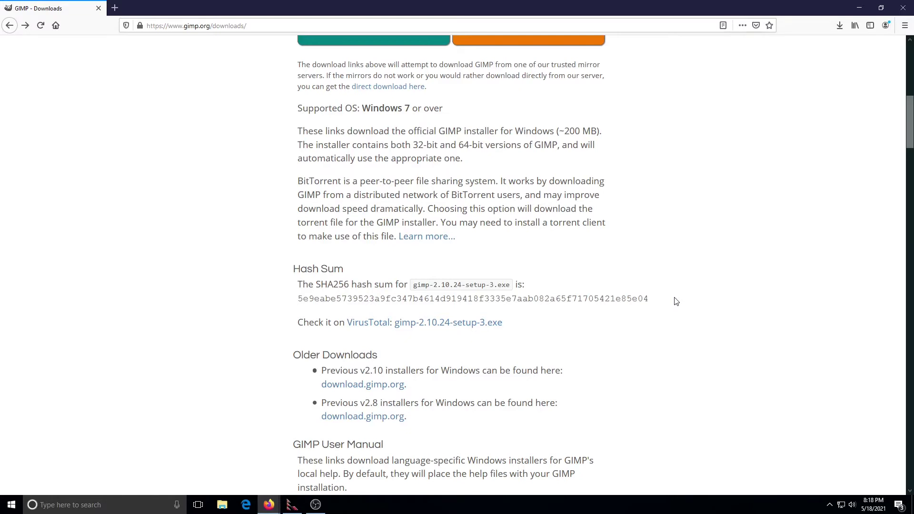
{"action": "left_click_drag", "start_coordinate": [655, 299], "coordinate": [297, 300]}
Download the GIMP 2.10.24 installer directly and save gimp-2.10.24-setup-3.exe to disk
{"action": "left_click", "coordinate": [680, 306]}
{"action": "scroll", "coordinate": [584, 264], "scroll_direction": "up", "scroll_amount": 10}
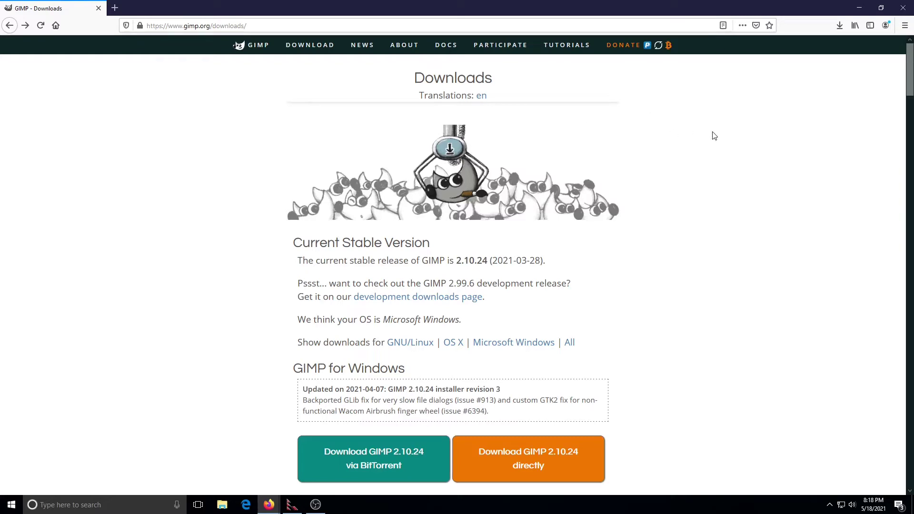
{"action": "scroll", "coordinate": [226, 366], "scroll_direction": "down", "scroll_amount": 3}
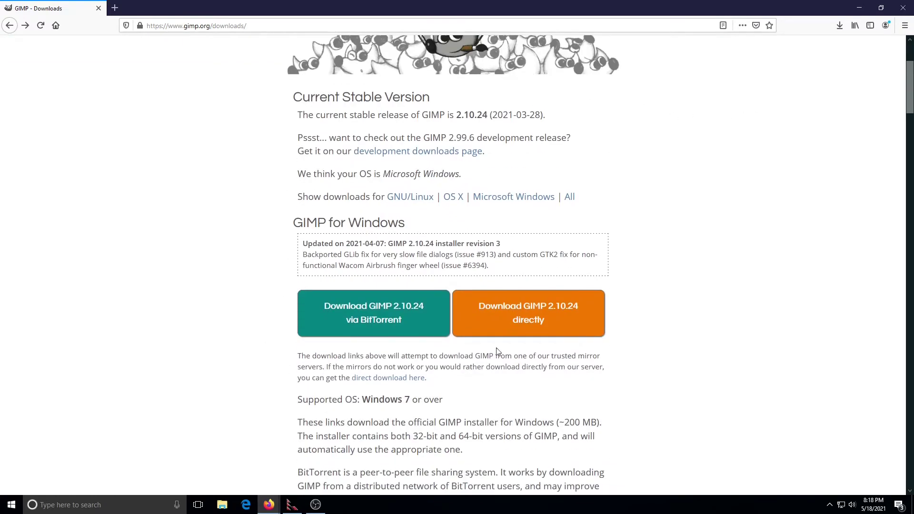
{"action": "left_click", "coordinate": [527, 321]}
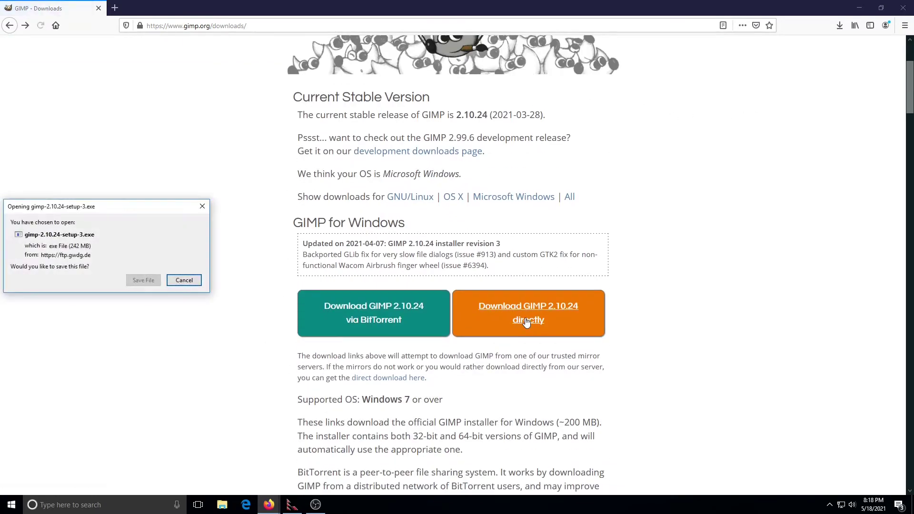
{"action": "left_click", "coordinate": [143, 279]}
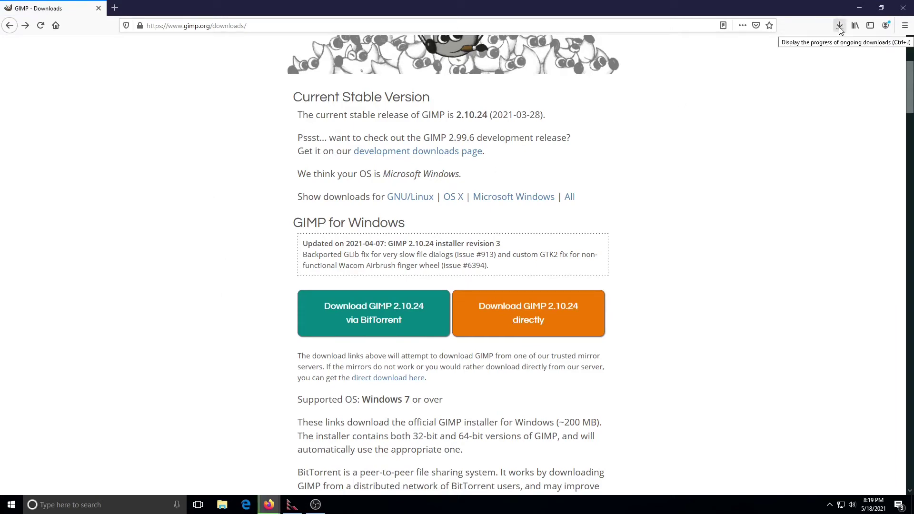
Scroll the downloads page back down to the SHA256 hash sum
{"action": "scroll", "coordinate": [818, 221], "scroll_direction": "down", "scroll_amount": 4}
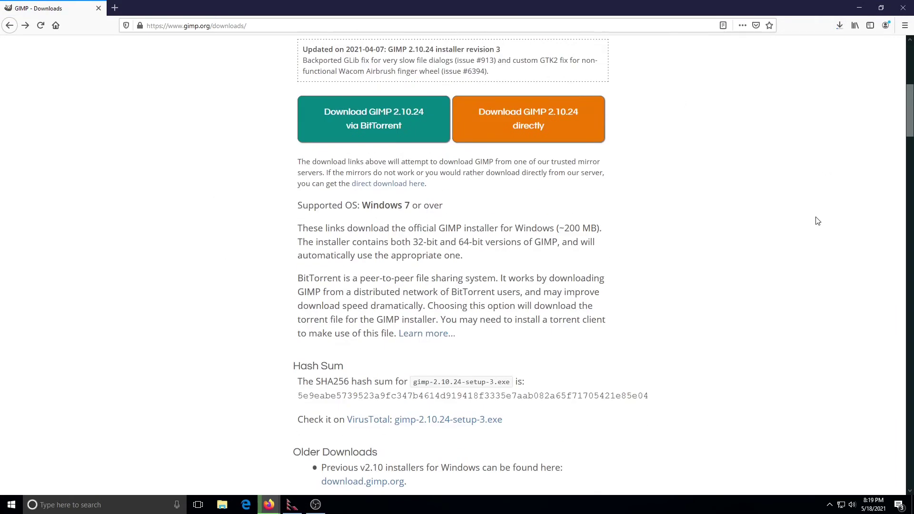
{"action": "scroll", "coordinate": [817, 221], "scroll_direction": "up", "scroll_amount": 5}
{"action": "scroll", "coordinate": [814, 219], "scroll_direction": "down", "scroll_amount": 5}
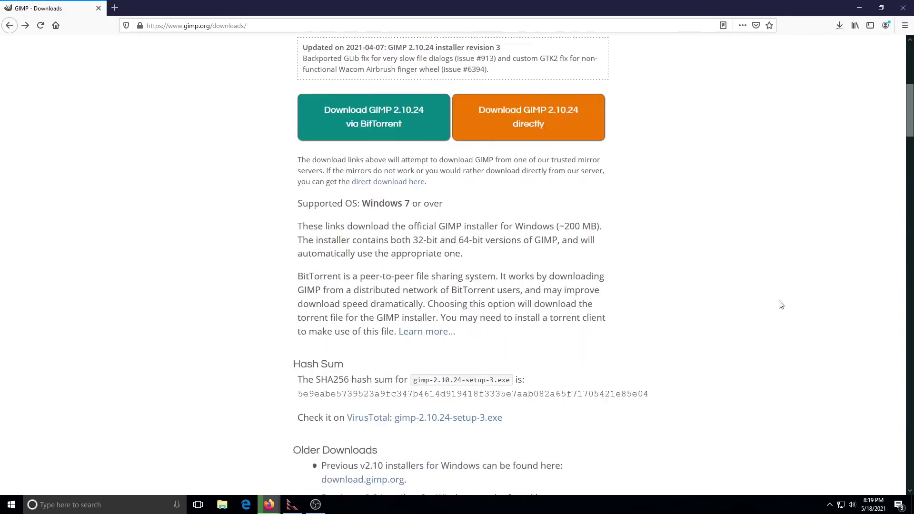
{"action": "scroll", "coordinate": [780, 305], "scroll_direction": "down", "scroll_amount": 3}
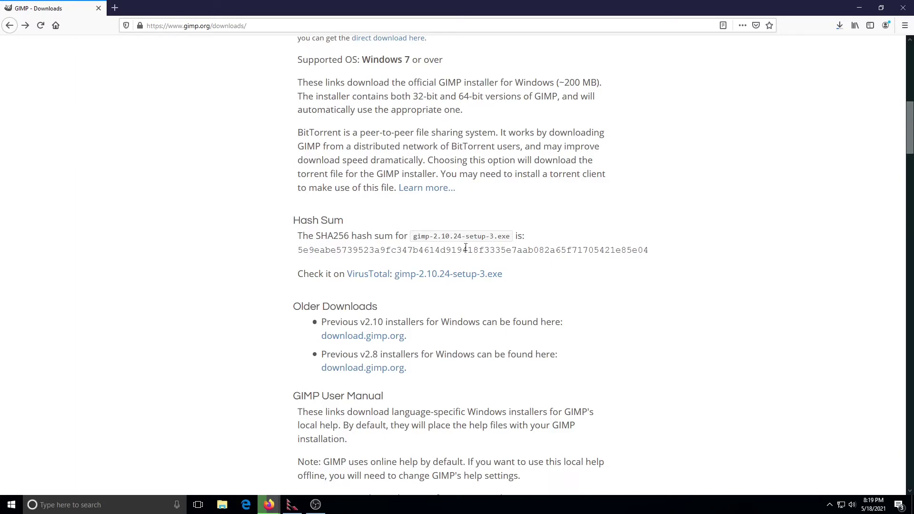
Launch Microsoft Store via Windows search and open the Hash Checker app page
{"action": "left_click", "coordinate": [123, 511]}
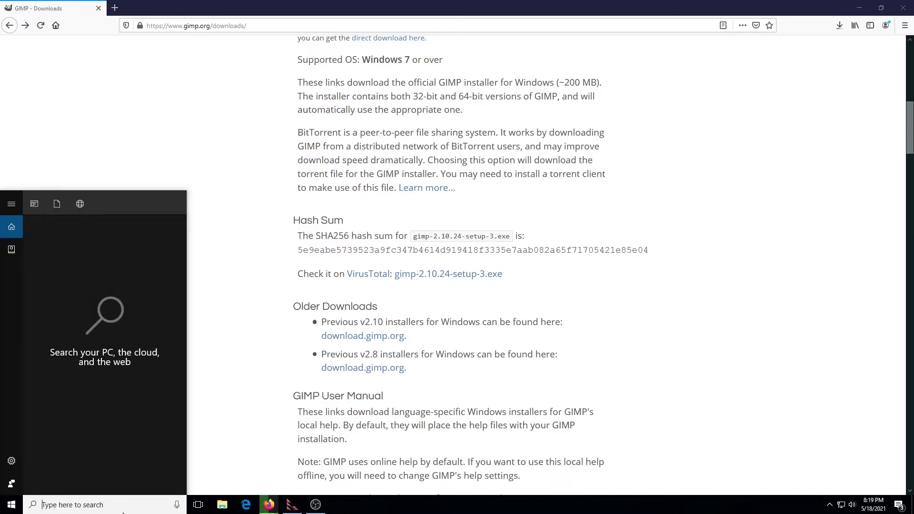
{"action": "type", "text": "store"}
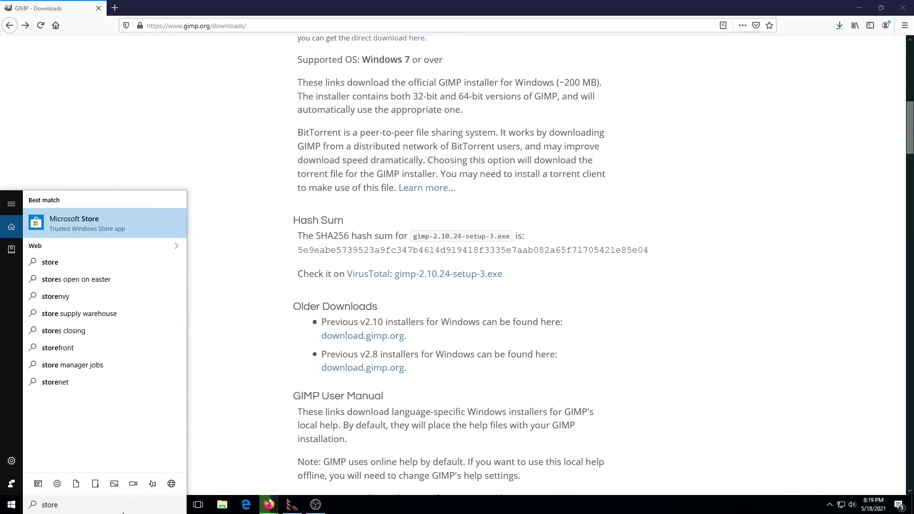
{"action": "key", "text": "Return"}
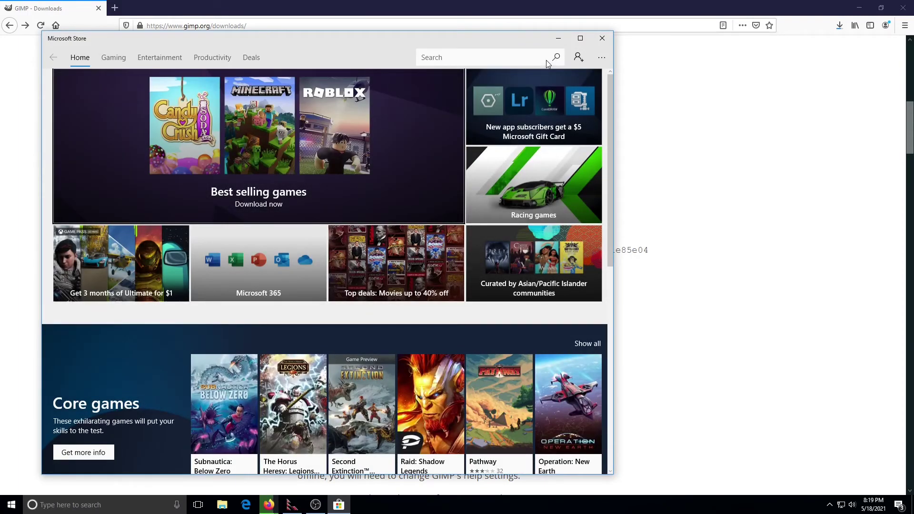
{"action": "left_click", "coordinate": [522, 55]}
{"action": "type", "text": "hash"}
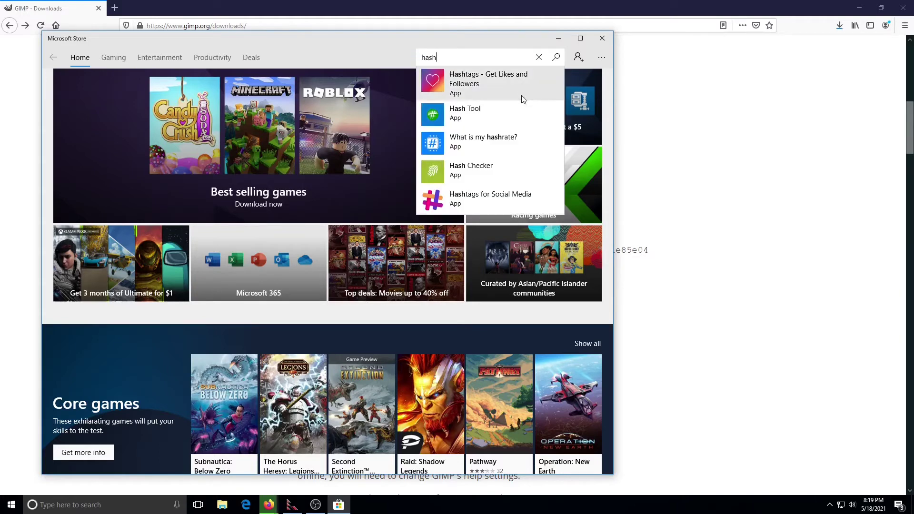
{"action": "left_click", "coordinate": [475, 177]}
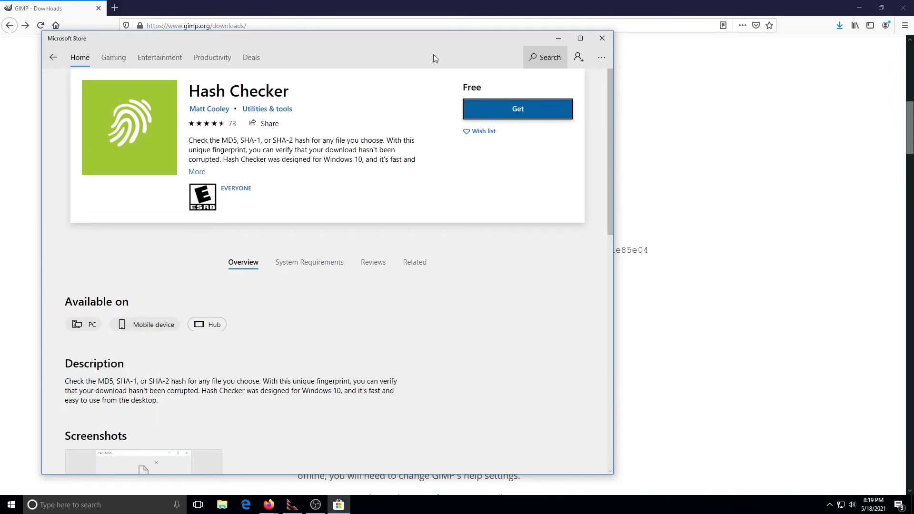
Get the free Hash Checker app, declining the cross-device sign-in prompt
{"action": "left_click_drag", "start_coordinate": [424, 39], "coordinate": [518, 155]}
{"action": "left_click", "coordinate": [645, 222]}
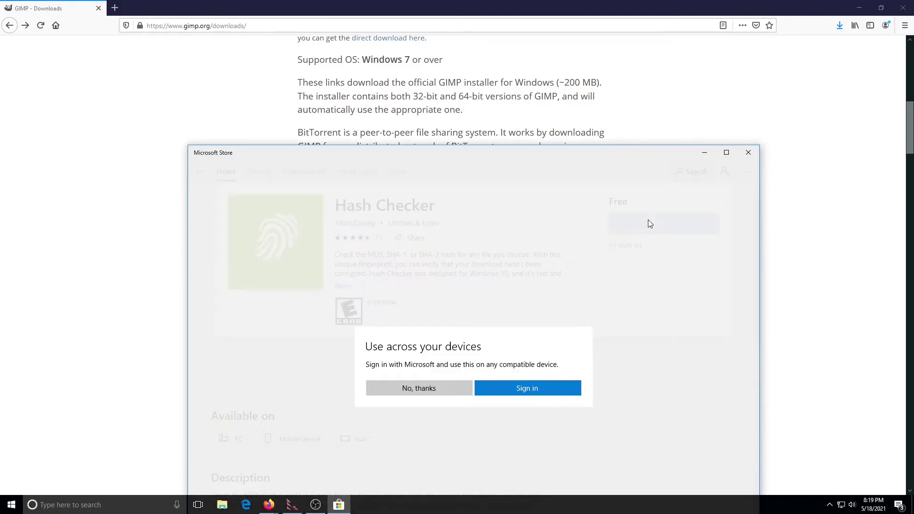
{"action": "left_click", "coordinate": [431, 388]}
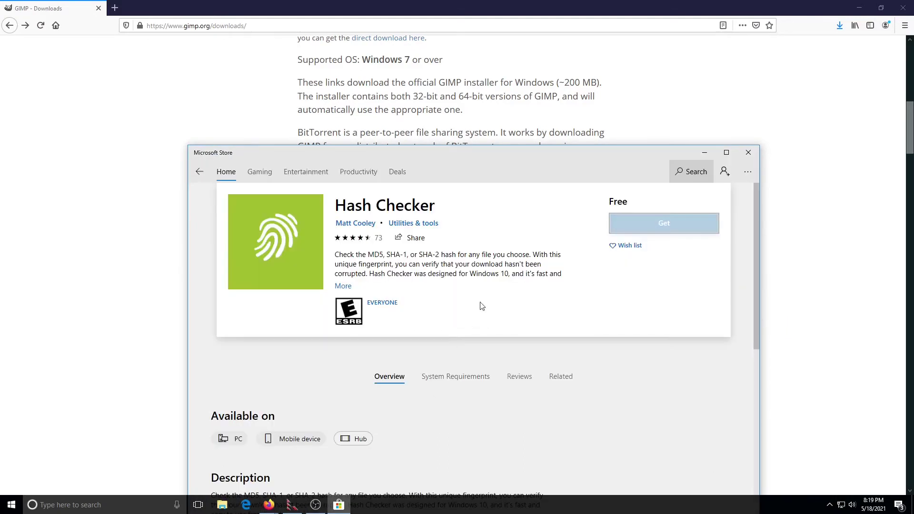
{"action": "left_click_drag", "start_coordinate": [535, 153], "coordinate": [535, 106]}
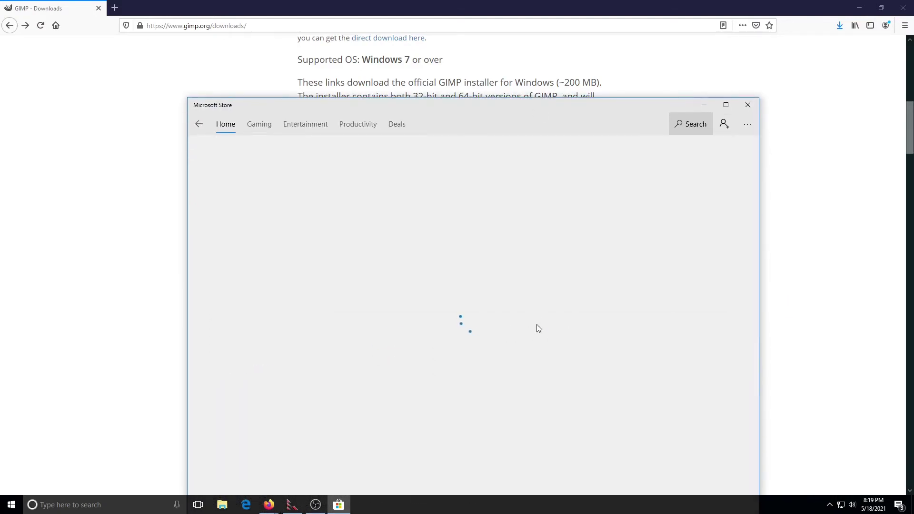
{"action": "left_click_drag", "start_coordinate": [543, 102], "coordinate": [535, 73]}
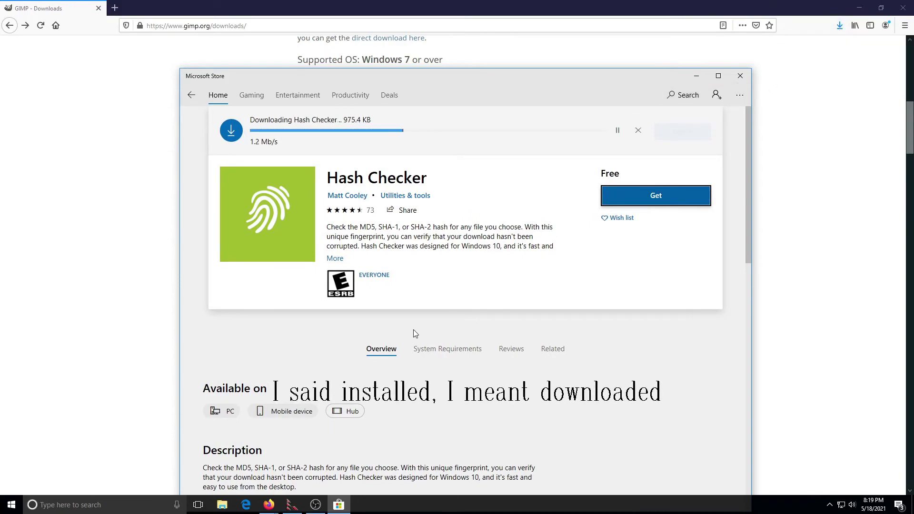
{"action": "left_click", "coordinate": [222, 504]}
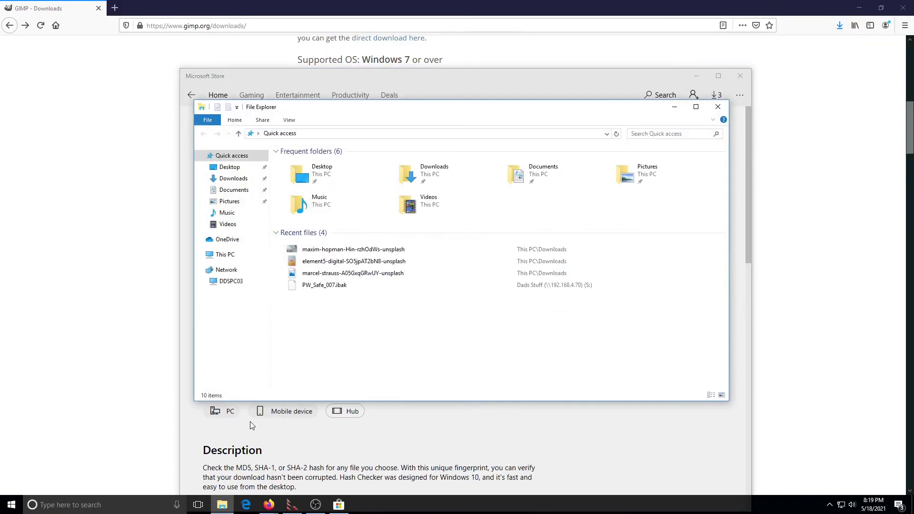
Show the Downloads folder and select gimp-2.10.24-setup-3 (247,964 KB)
{"action": "left_click", "coordinate": [232, 179]}
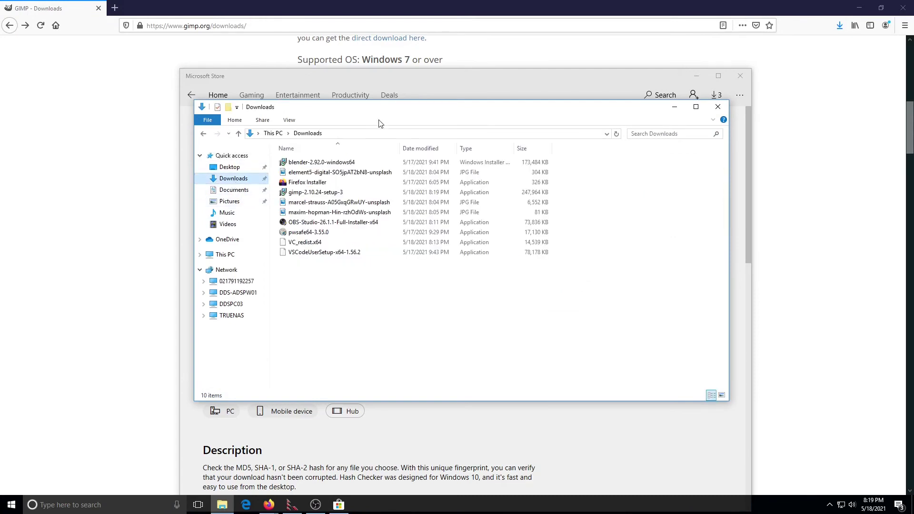
{"action": "left_click_drag", "start_coordinate": [384, 111], "coordinate": [475, 136]}
{"action": "left_click", "coordinate": [419, 218]}
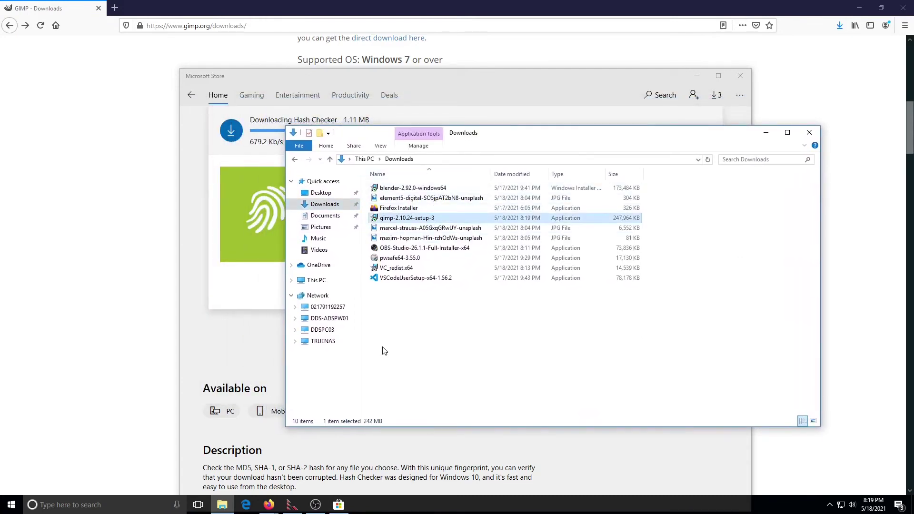
{"action": "left_click_drag", "start_coordinate": [557, 139], "coordinate": [585, 256]}
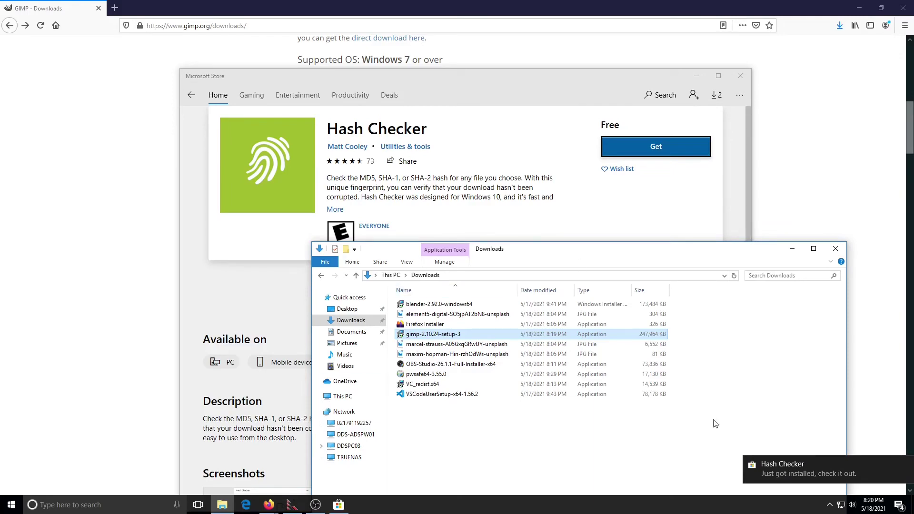
Launch Hash Checker and check its hash type list for SHA256
{"action": "left_click", "coordinate": [819, 467]}
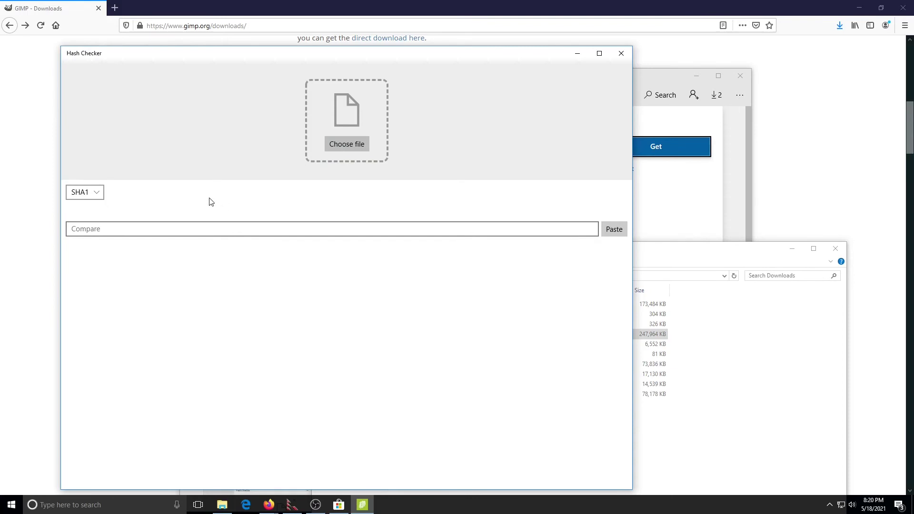
{"action": "left_click_drag", "start_coordinate": [431, 57], "coordinate": [570, 99]}
{"action": "left_click", "coordinate": [226, 237]}
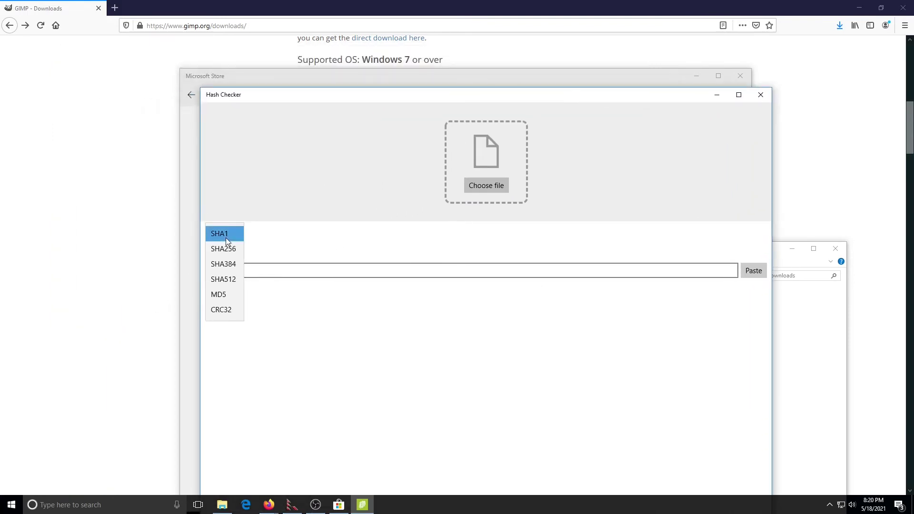
{"action": "left_click", "coordinate": [225, 238]}
{"action": "left_click_drag", "start_coordinate": [283, 100], "coordinate": [248, 91]}
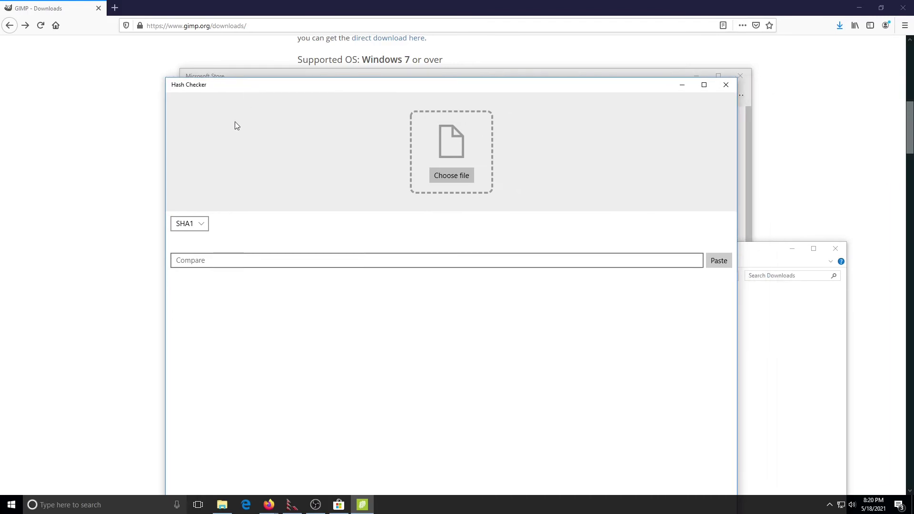
Copy the gimp.org SHA256 hash for gimp-2.10.24-setup-3.exe into Hash Checker's Compare field
{"action": "left_click", "coordinate": [162, 65]}
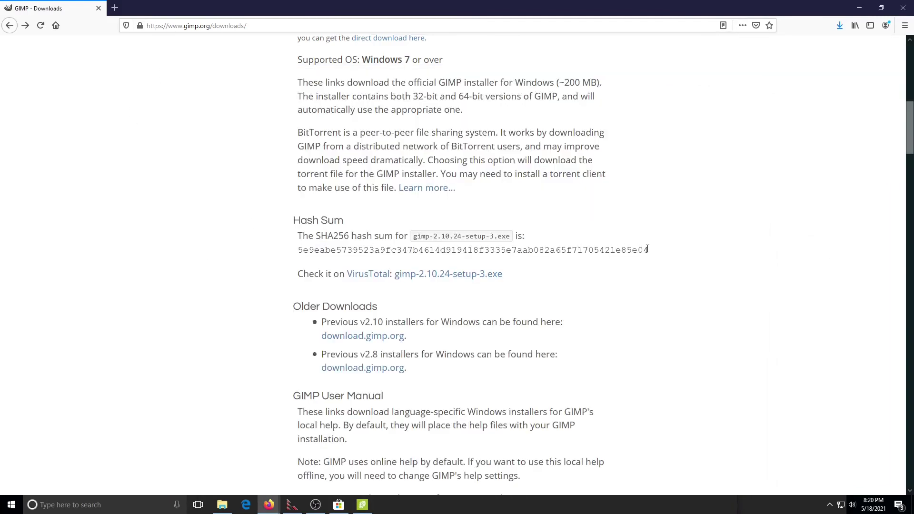
{"action": "left_click_drag", "start_coordinate": [648, 249], "coordinate": [296, 251]}
{"action": "key", "text": "ctrl+c"}
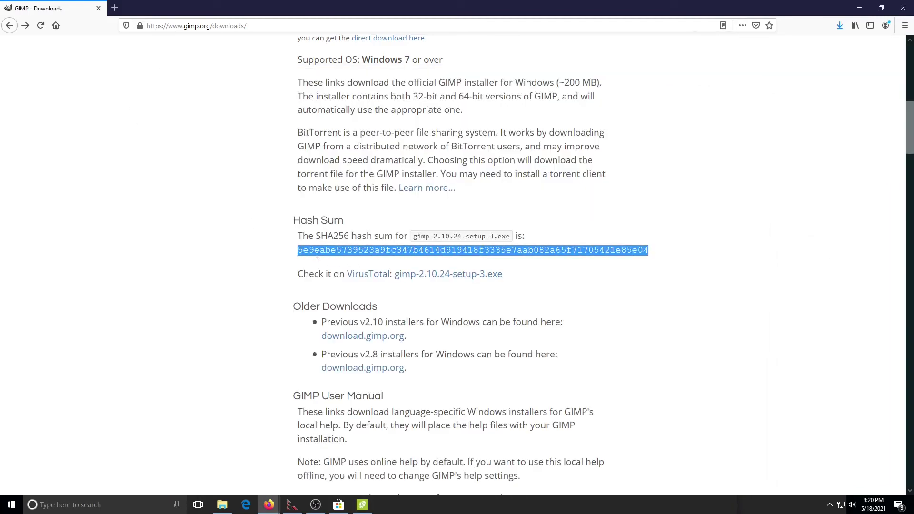
{"action": "left_click", "coordinate": [362, 505]}
{"action": "left_click", "coordinate": [343, 260]}
{"action": "key", "text": "ctrl+v"}
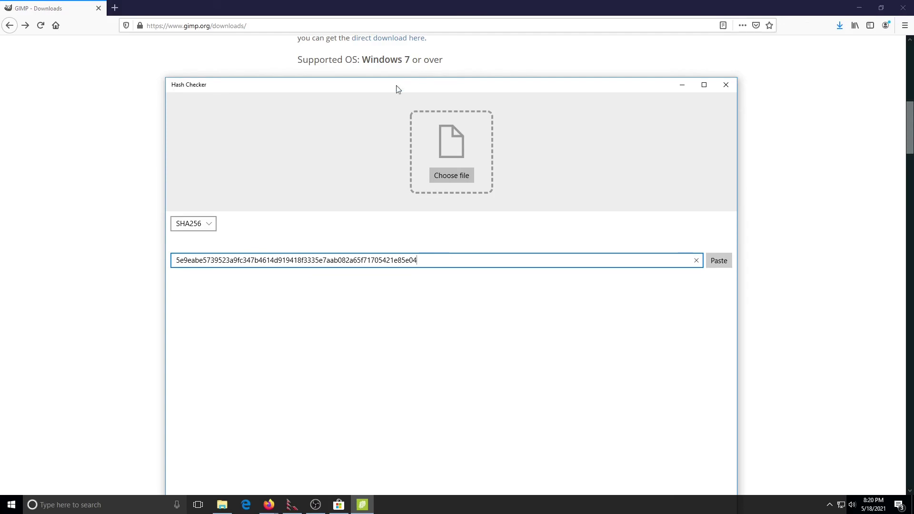
Drop gimp-2.10.24-setup-3 from Downloads onto Hash Checker to compute and match its hash
{"action": "left_click_drag", "start_coordinate": [409, 85], "coordinate": [263, 66]}
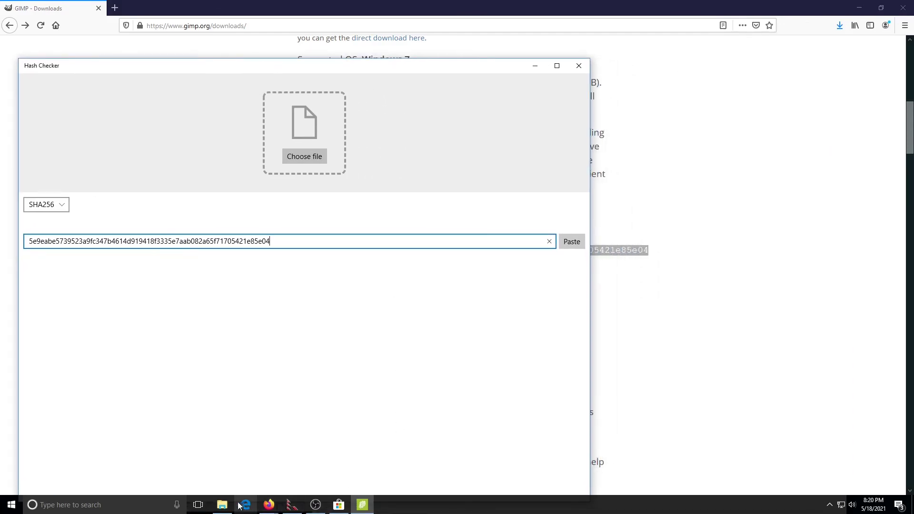
{"action": "left_click", "coordinate": [223, 505]}
{"action": "left_click_drag", "start_coordinate": [522, 252], "coordinate": [552, 228]}
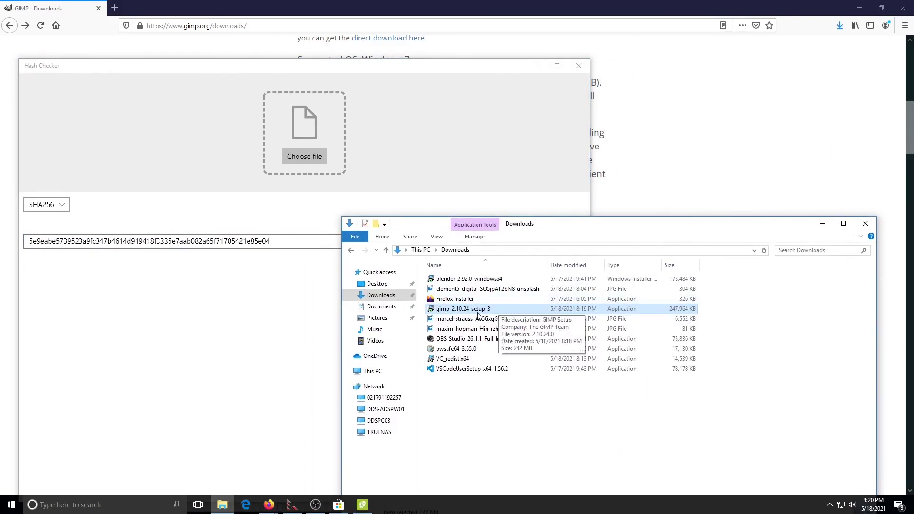
{"action": "left_click_drag", "start_coordinate": [479, 315], "coordinate": [307, 152]}
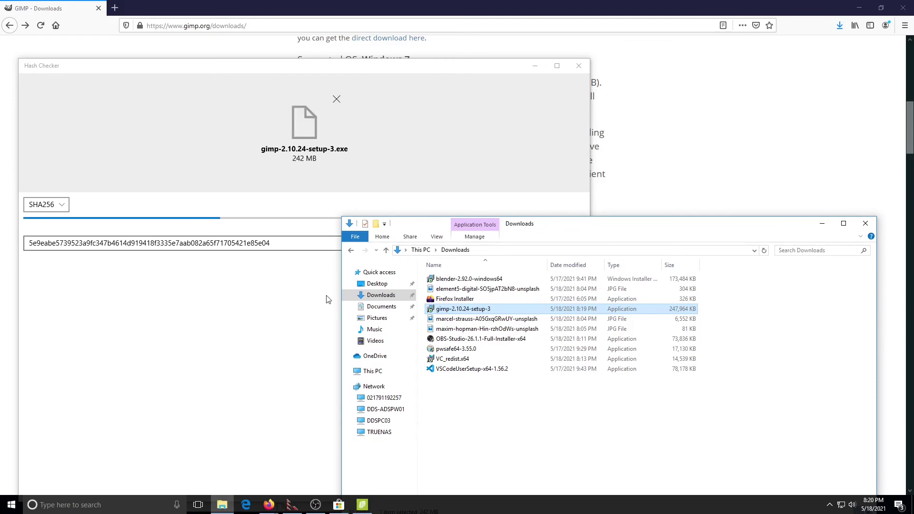
{"action": "left_click_drag", "start_coordinate": [530, 225], "coordinate": [906, 162]}
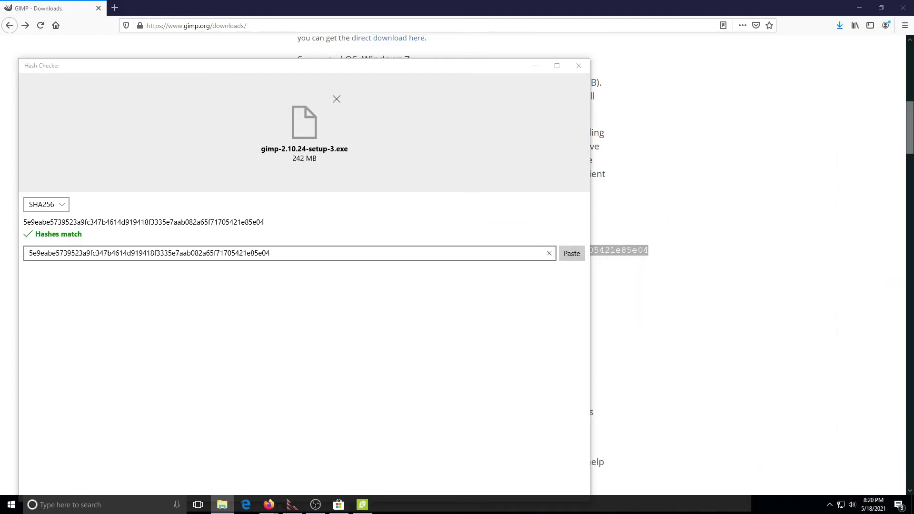
Select the pasted hash in the Compare field and minimize Hash Checker
{"action": "left_click_drag", "start_coordinate": [318, 65], "coordinate": [441, 49]}
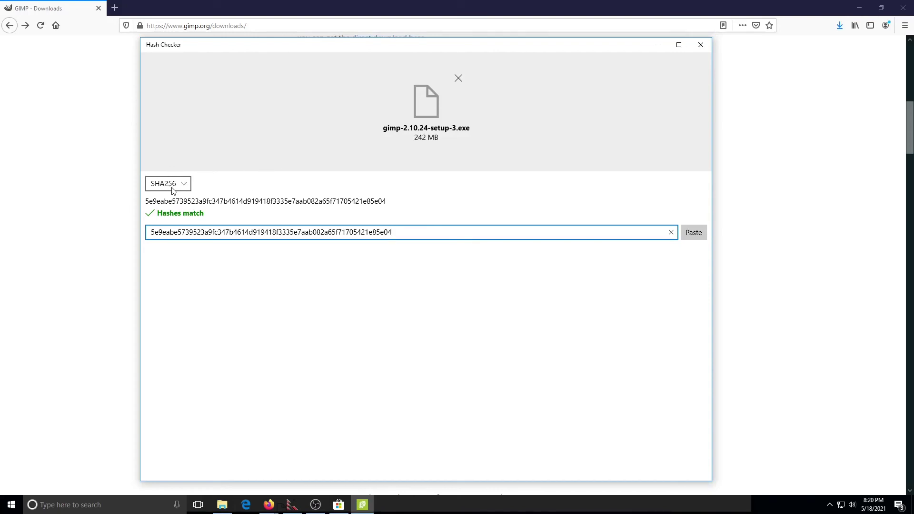
{"action": "left_click_drag", "start_coordinate": [414, 235], "coordinate": [147, 234]}
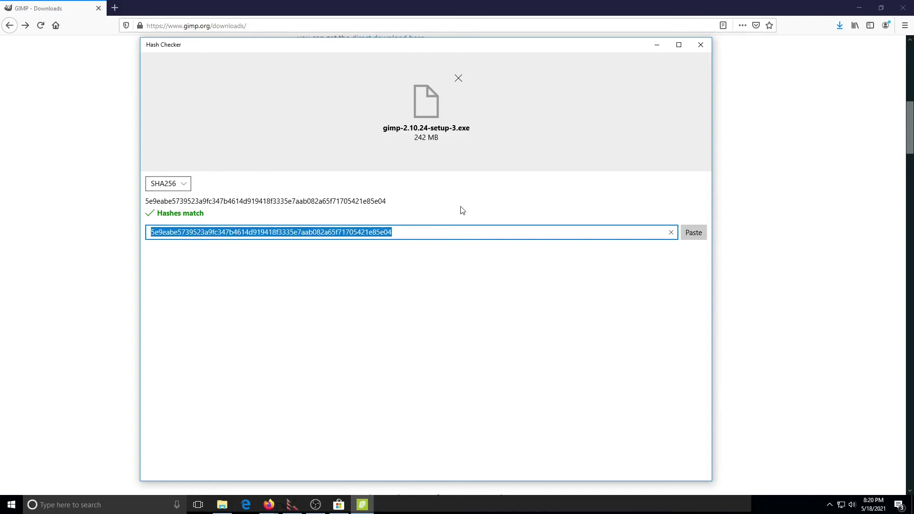
{"action": "left_click_drag", "start_coordinate": [439, 47], "coordinate": [451, 50]}
{"action": "key", "text": "super+Down"}
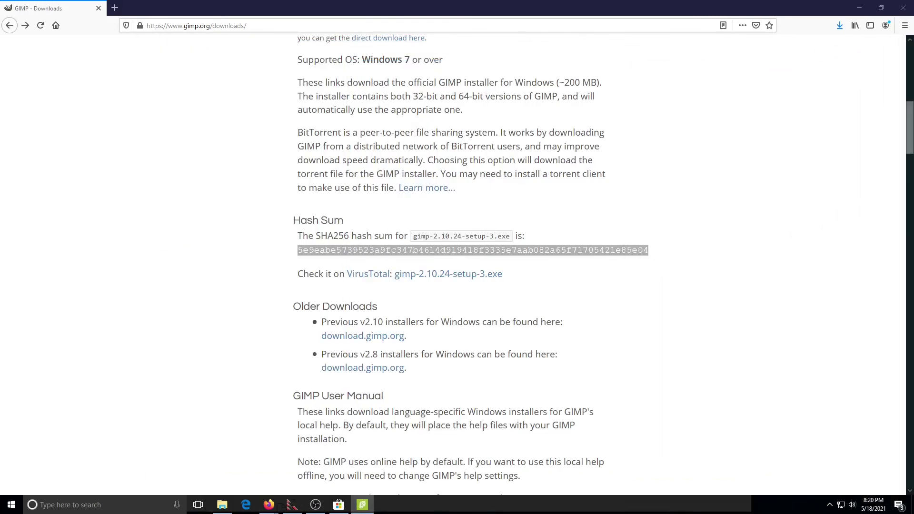
Bring the gimp.org downloads page forward and scroll to its Hash Sum section
{"action": "left_click", "coordinate": [640, 304]}
{"action": "scroll", "coordinate": [654, 310], "scroll_direction": "up", "scroll_amount": 10}
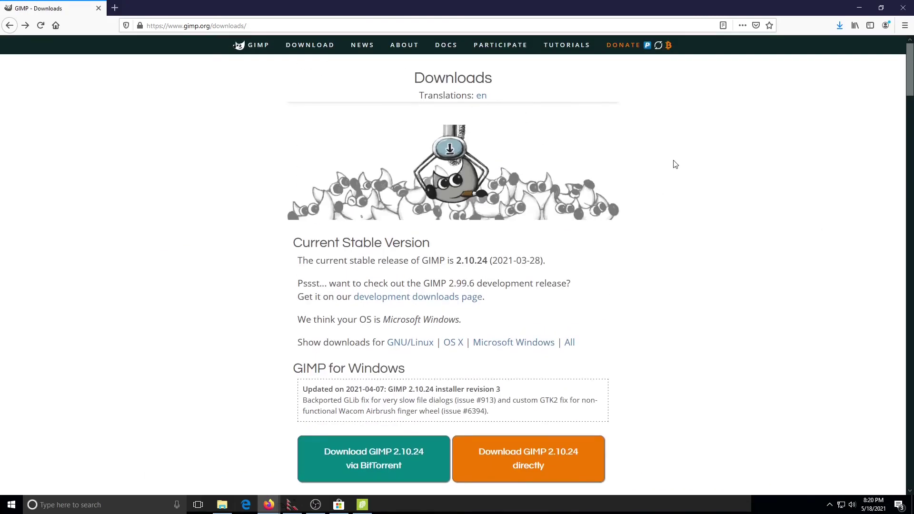
{"action": "scroll", "coordinate": [674, 165], "scroll_direction": "down", "scroll_amount": 5}
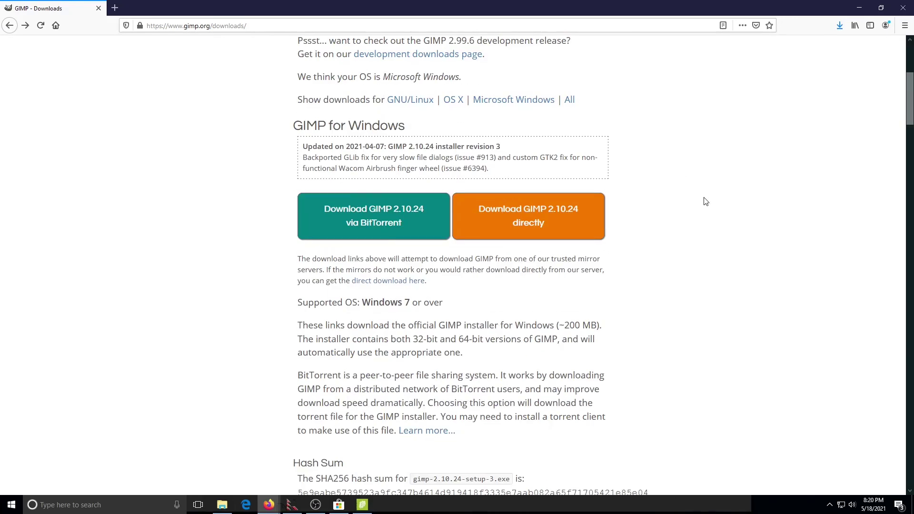
{"action": "scroll", "coordinate": [697, 242], "scroll_direction": "down", "scroll_amount": 3}
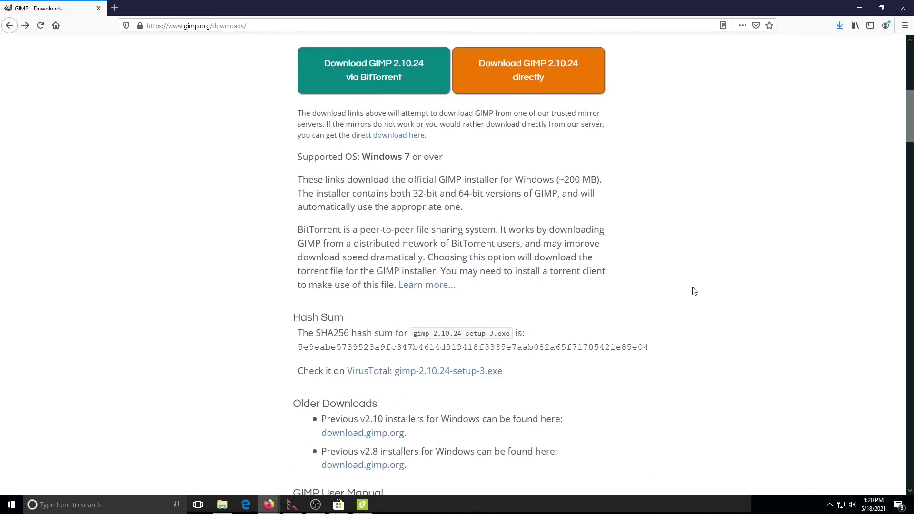